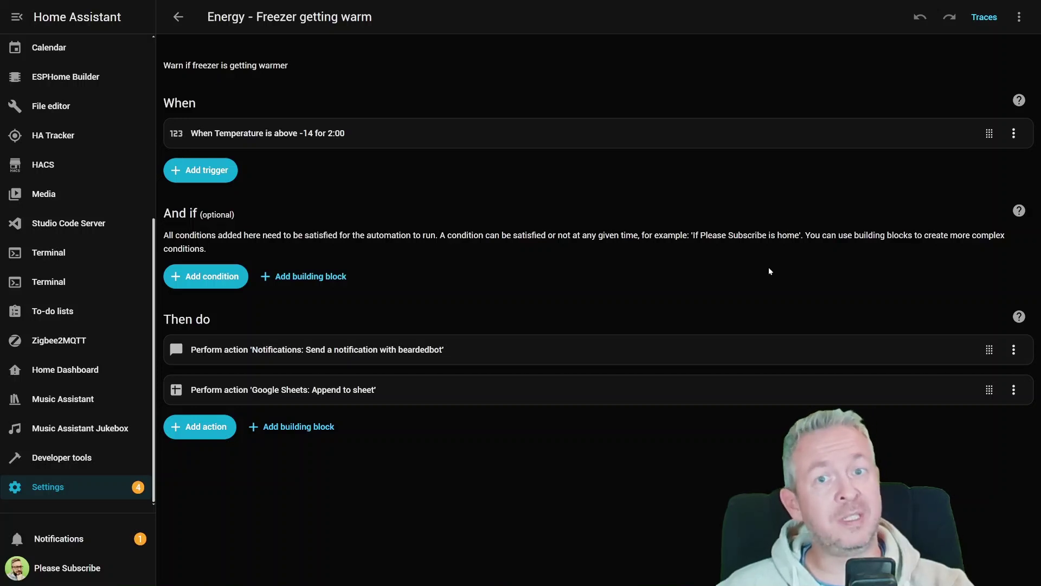
pyautogui.click(694, 135)
pyautogui.moveTo(694, 170); pyautogui.dragTo(706, 210)
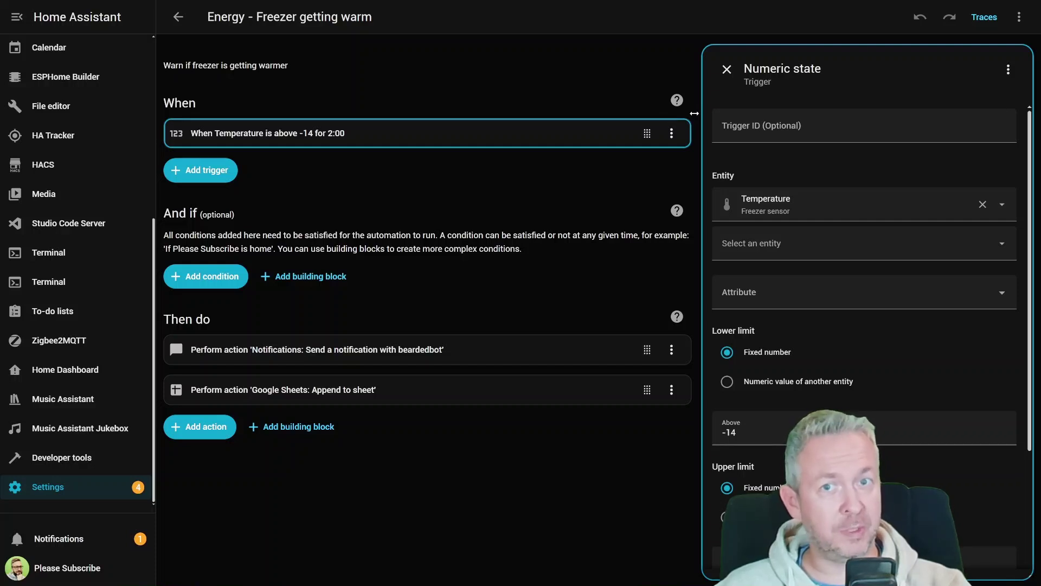
pyautogui.click(592, 142)
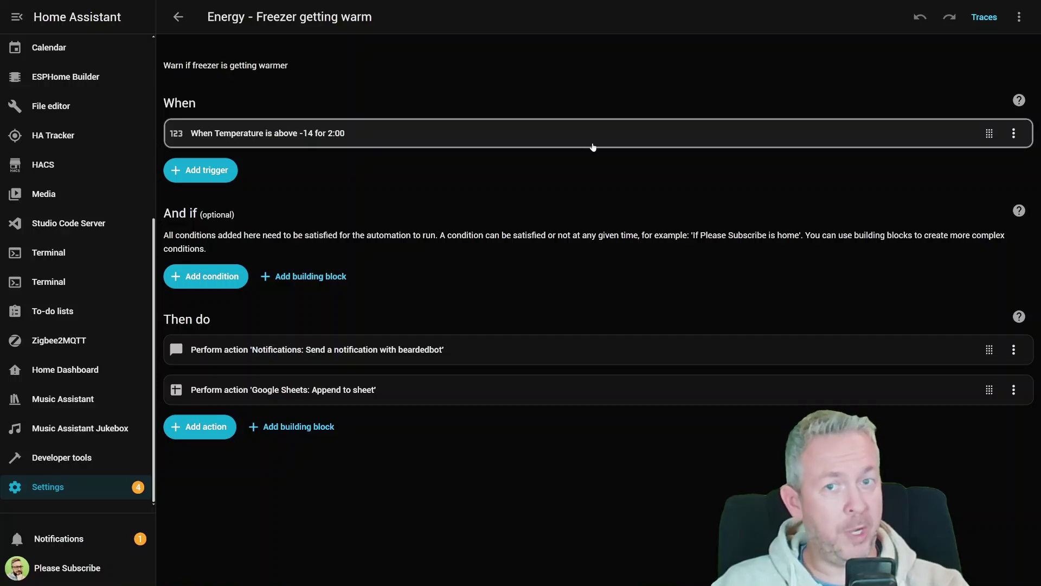
pyautogui.click(374, 360)
pyautogui.click(374, 361)
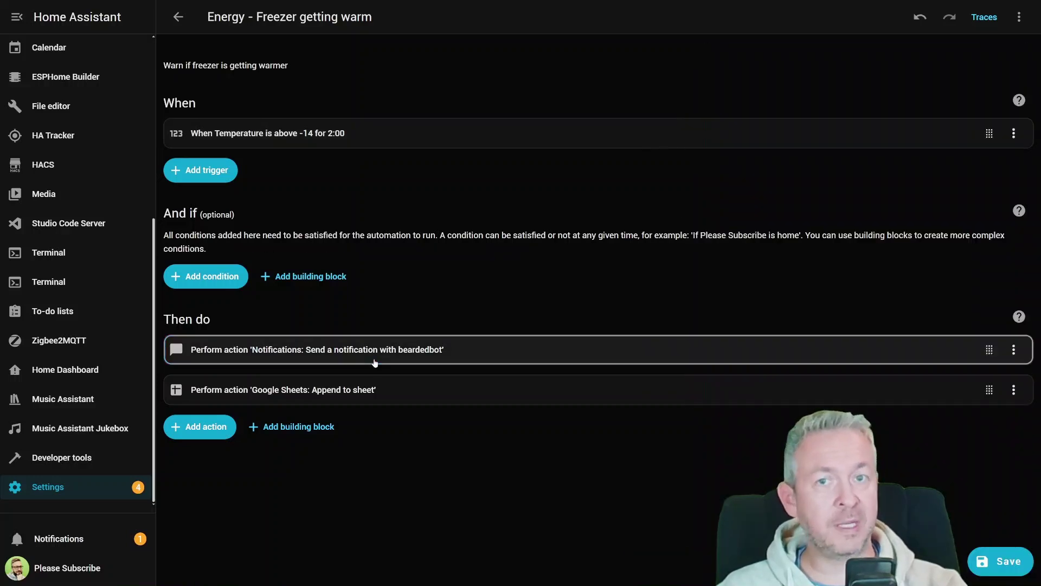
pyautogui.click(374, 361)
pyautogui.hotkey('ctrl', 'c')
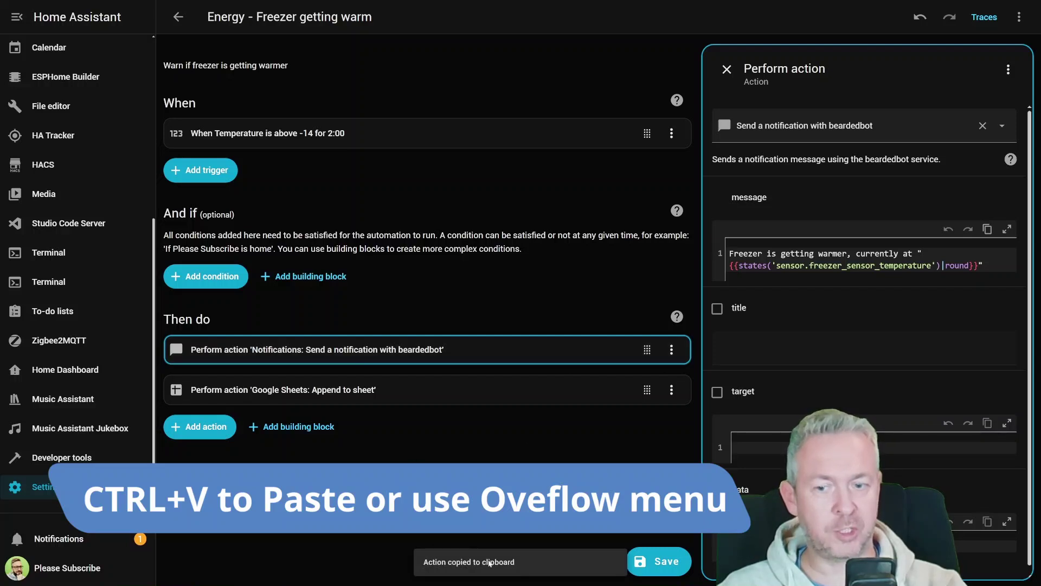
pyautogui.hotkey('ctrl', 'v')
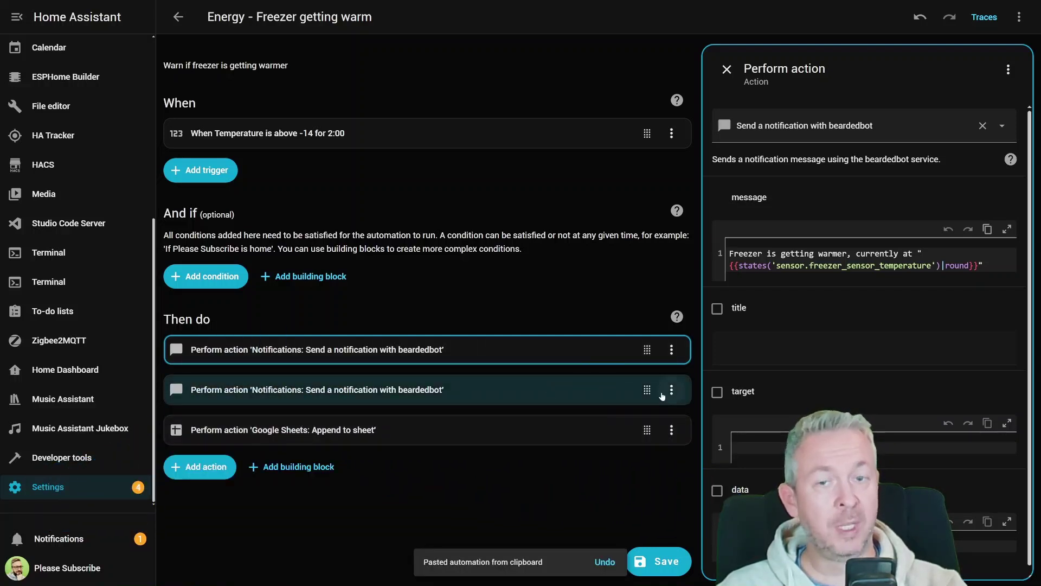
pyautogui.click(597, 561)
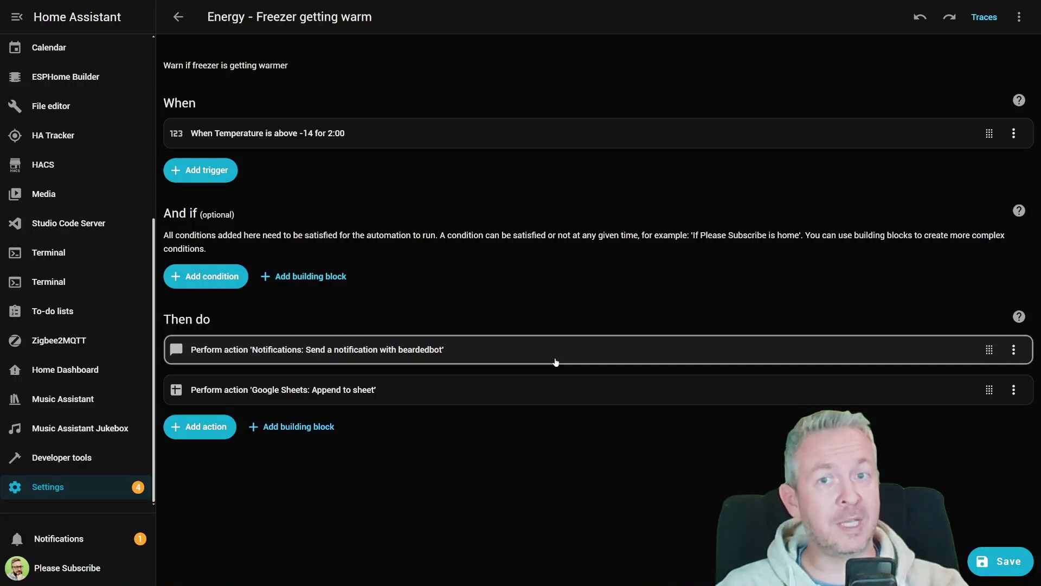
# - Open the notification action's settings and show its duplicate, copy and cut options
pyautogui.click(920, 350)
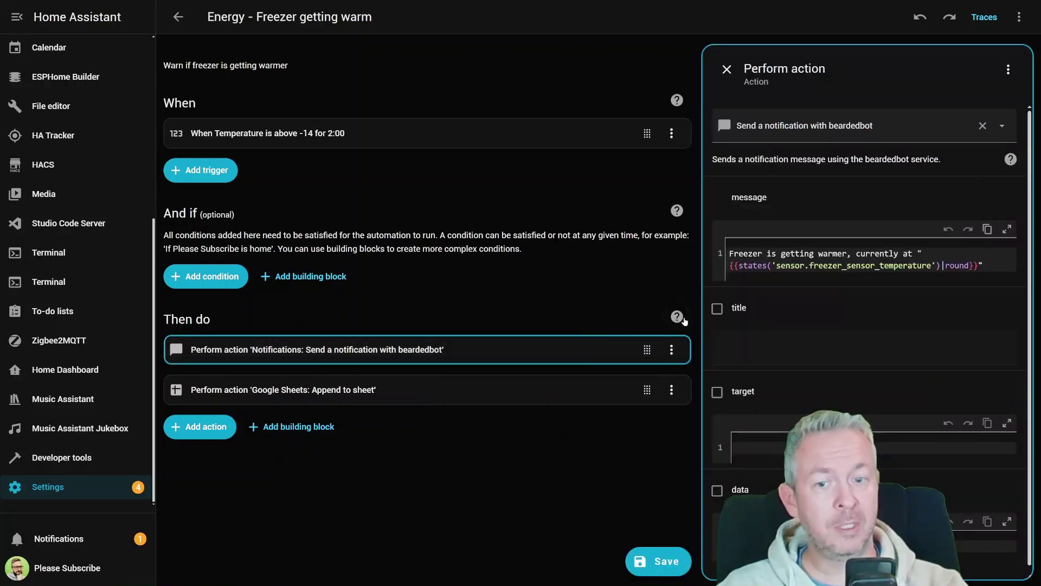
pyautogui.click(671, 350)
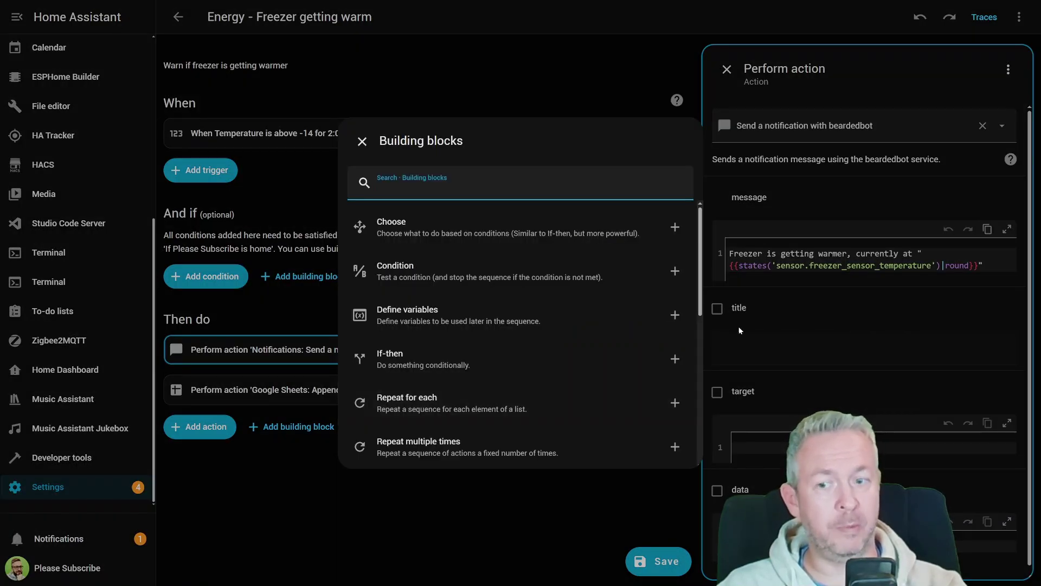
# - Scroll down to the Generate image Goth task with its Demo camera png attachment
pyautogui.scroll(-3, 479, 376)
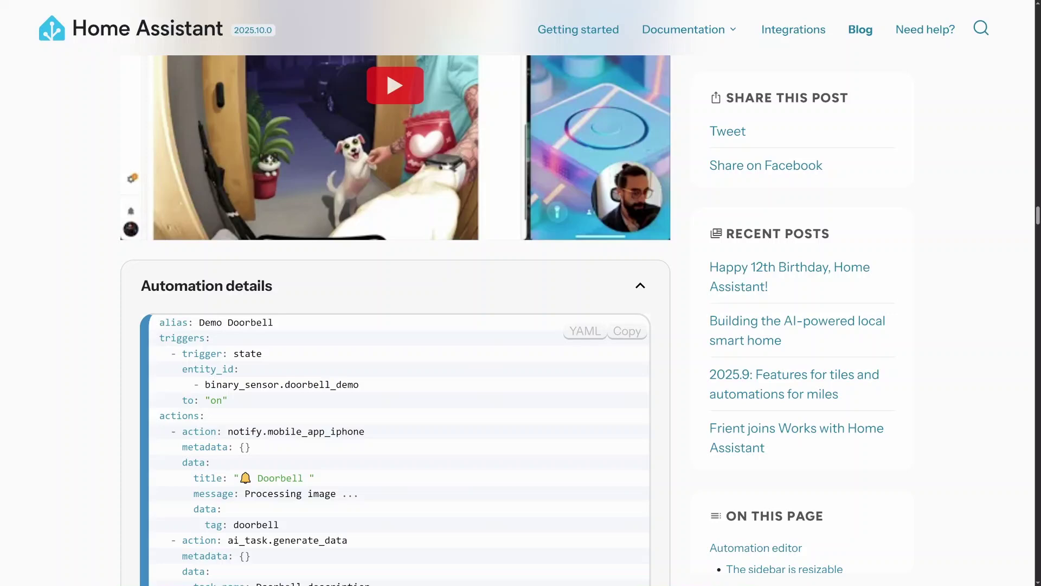
pyautogui.scroll(-5, 396, 320)
pyautogui.scroll(-10, 396, 320)
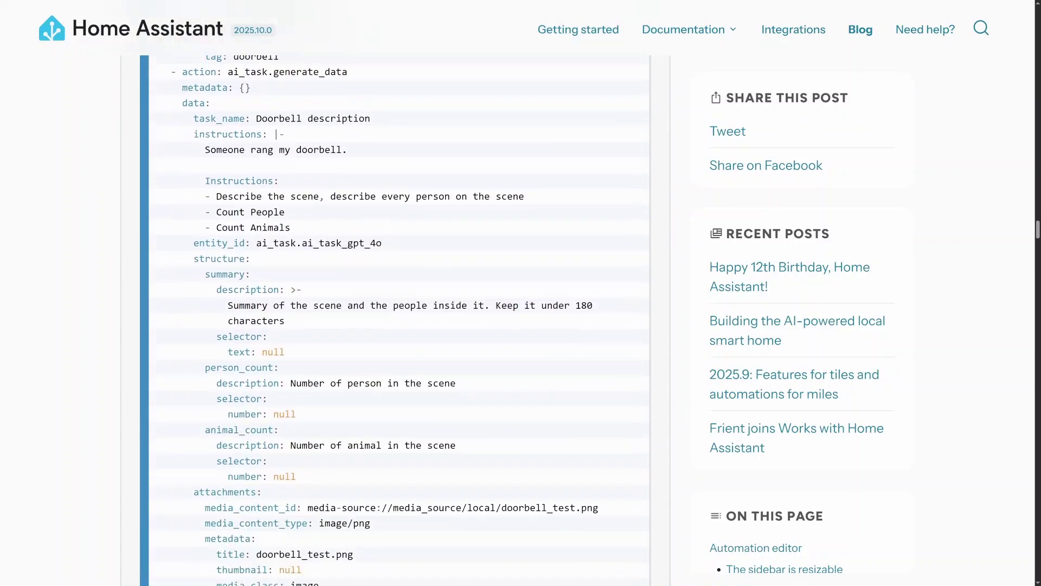
pyautogui.scroll(-10, 396, 320)
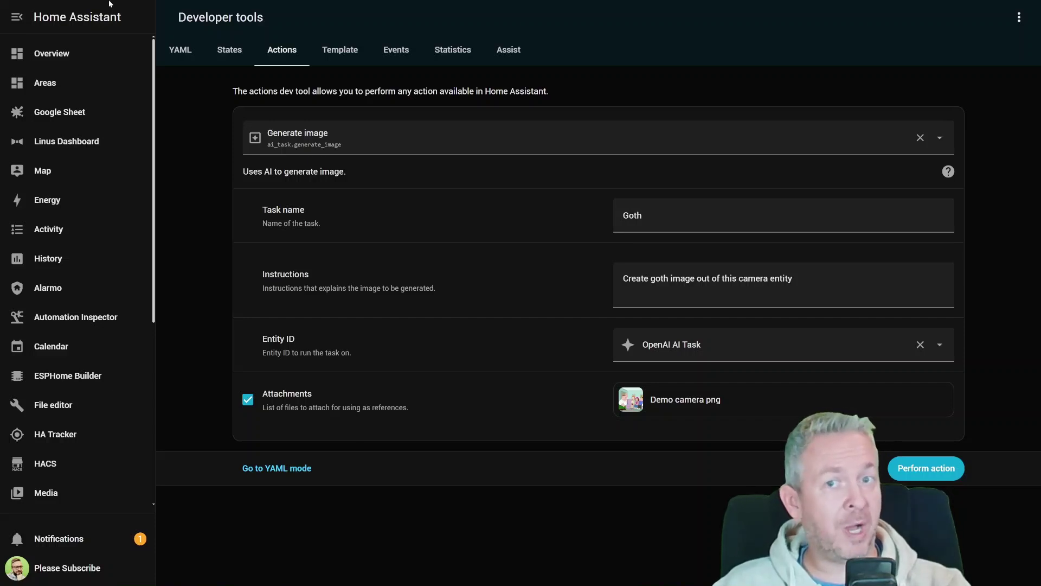
# - Browse the Camera images for the attachment, then close the browser keeping Demo camera png
pyautogui.click(712, 398)
pyautogui.moveTo(358, 415)
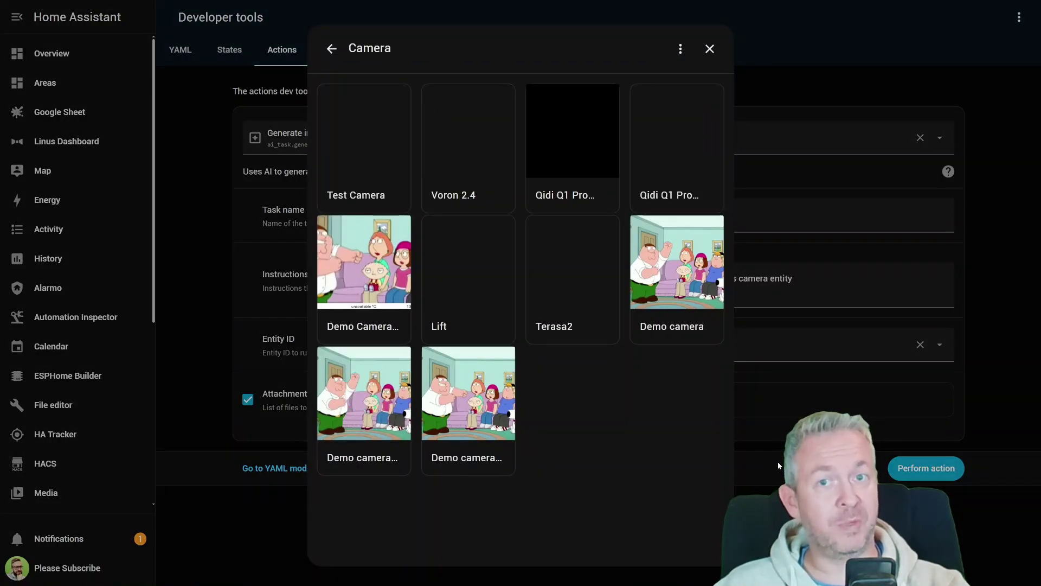
pyautogui.click(304, 156)
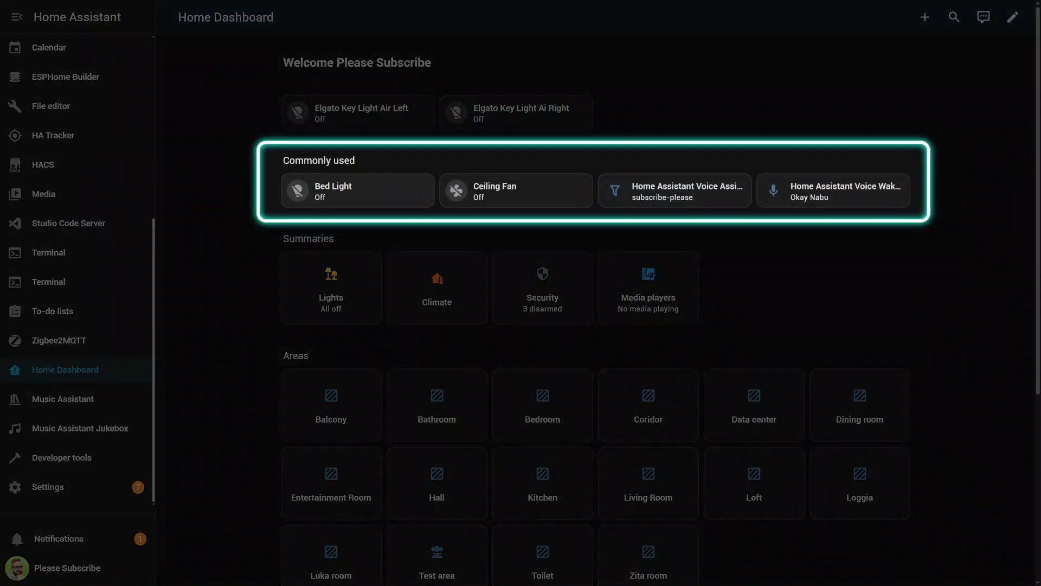
# - Turn Bed Light on from its details, toggle Ceiling Fan on and off, then turn Bed Light off
pyautogui.click(360, 190)
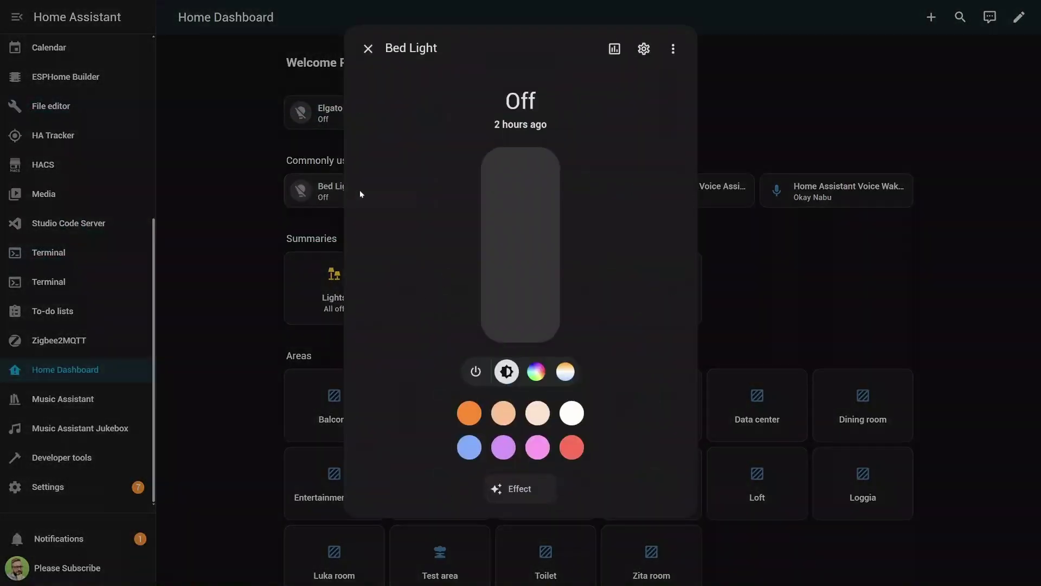
pyautogui.click(471, 379)
pyautogui.click(340, 202)
pyautogui.click(455, 191)
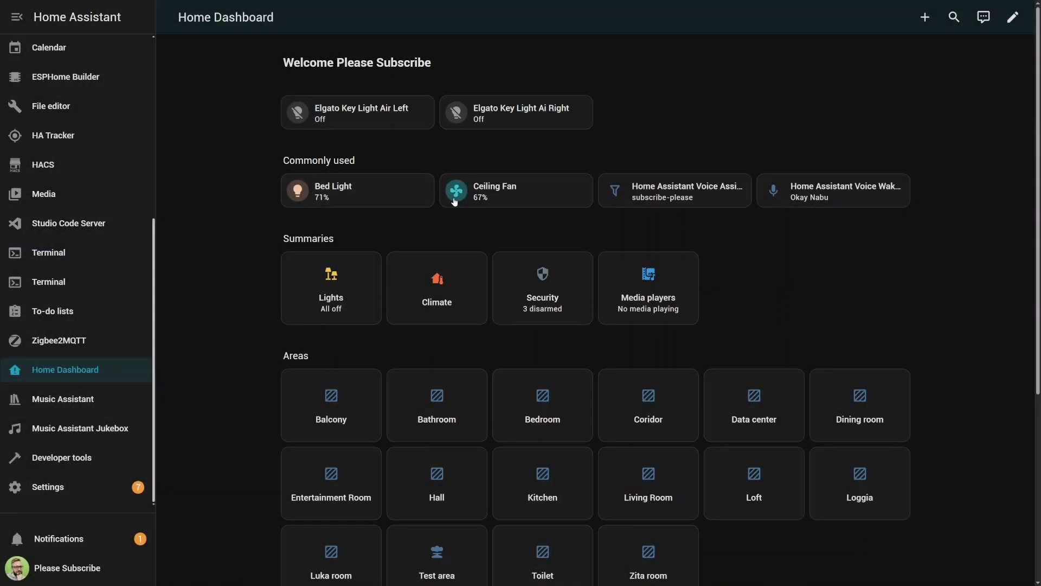
pyautogui.click(455, 195)
pyautogui.click(297, 189)
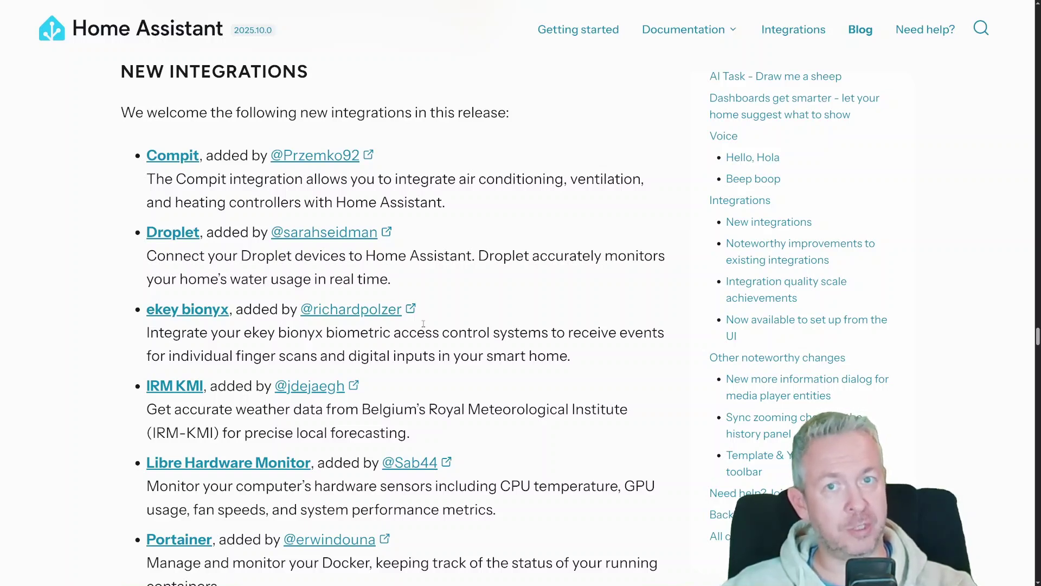
# - Scroll past Noteworthy improvements to the new media player more-information dialog section
pyautogui.scroll(-10, 476, 356)
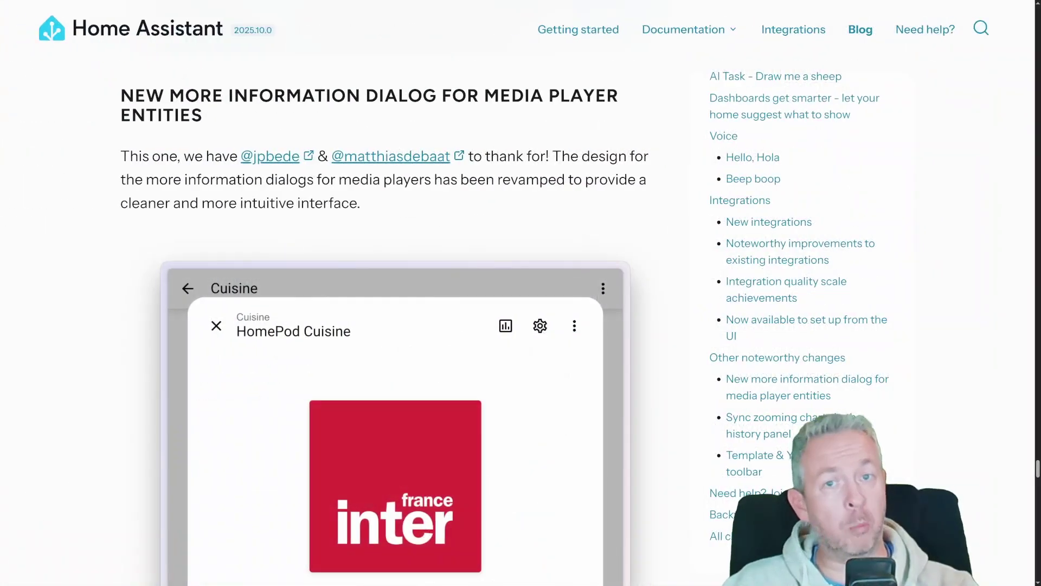
# - Scroll past the media player dialog screenshot to the Backward-incompatible changes heading
pyautogui.scroll(-4, 392, 472)
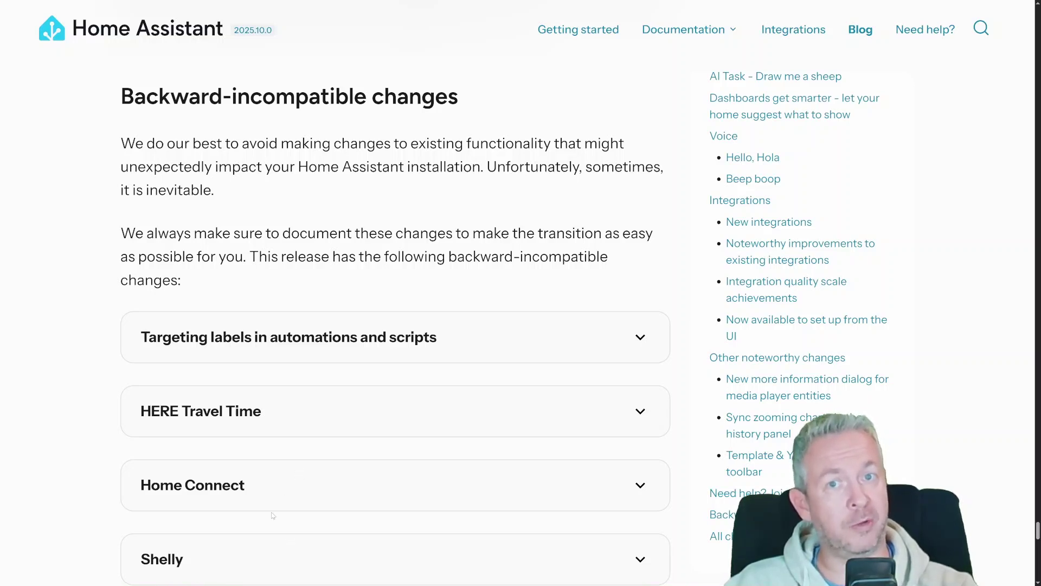
# - Expand the HERE Travel Time details and scroll through the remaining breaking changes to All changes
pyautogui.click(401, 410)
pyautogui.scroll(-2, 425, 296)
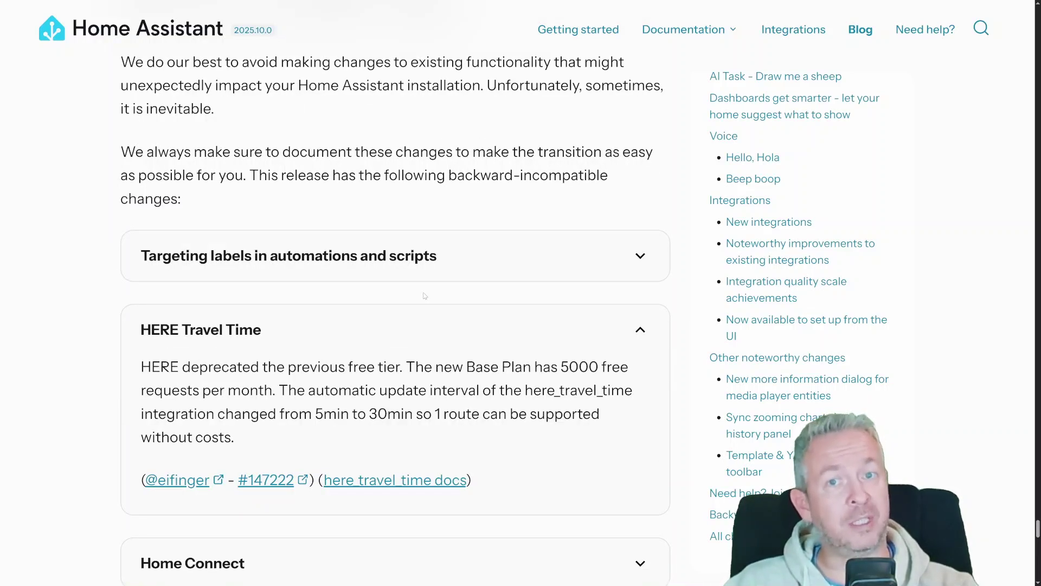
pyautogui.scroll(-3, 458, 300)
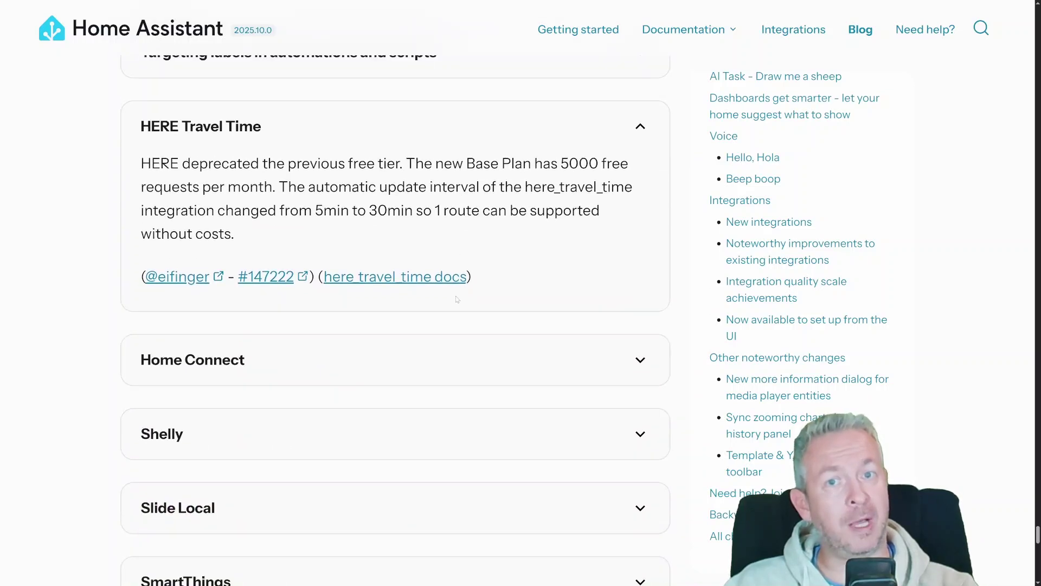
pyautogui.scroll(-2, 458, 300)
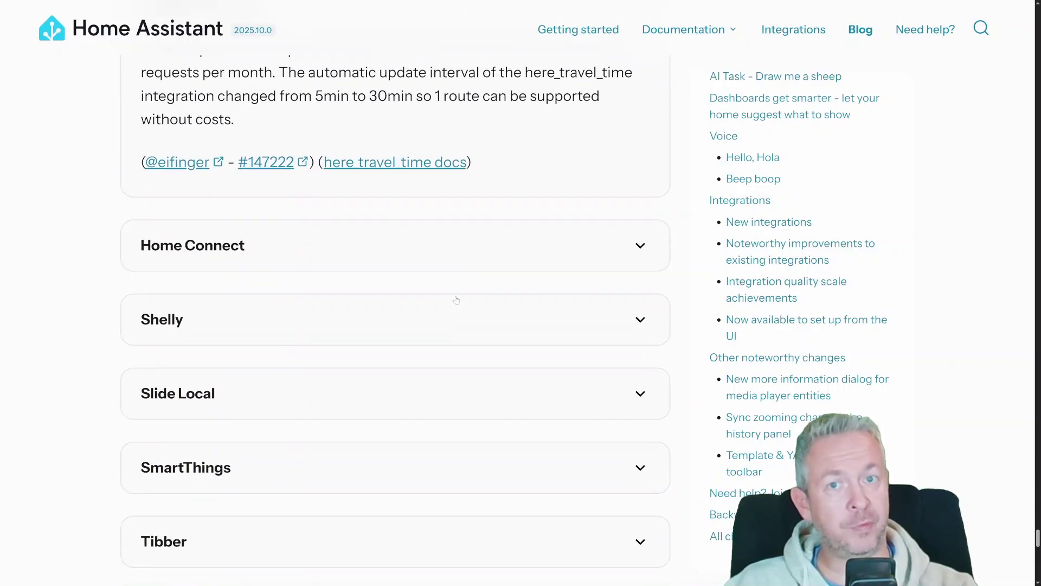
pyautogui.scroll(-1, 456, 300)
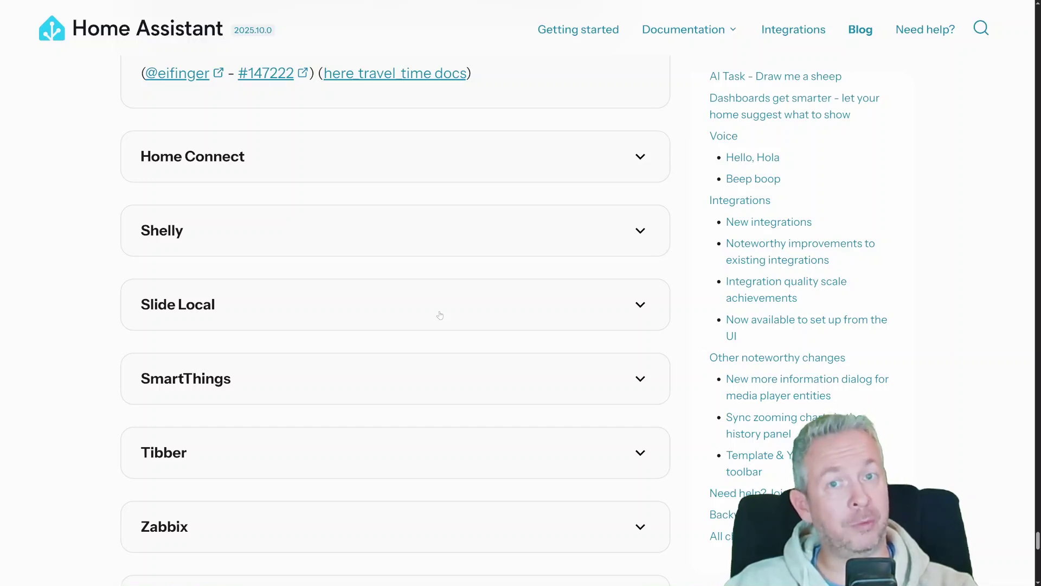
pyautogui.scroll(-3, 440, 315)
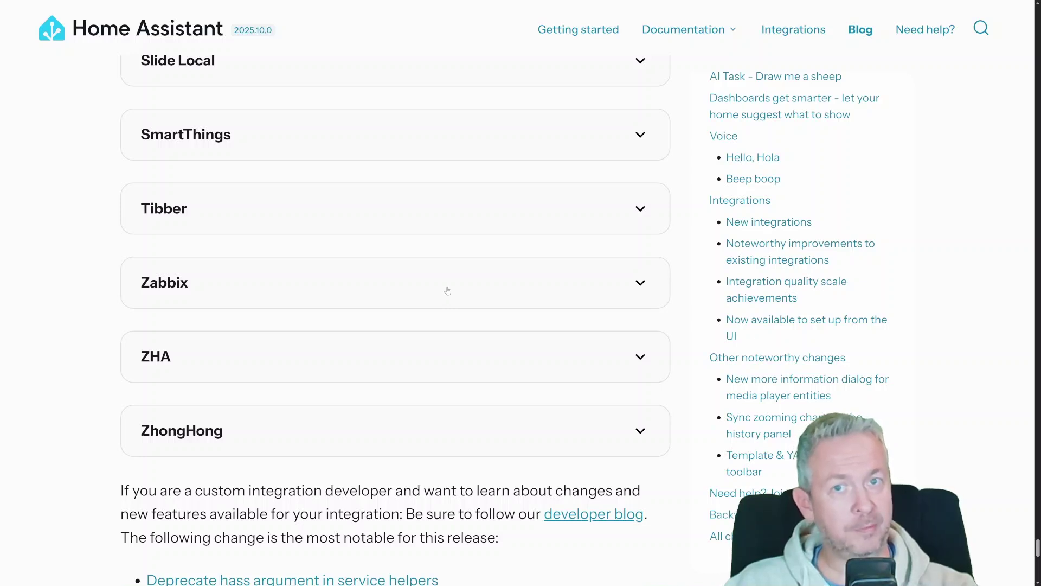
pyautogui.scroll(-1, 381, 189)
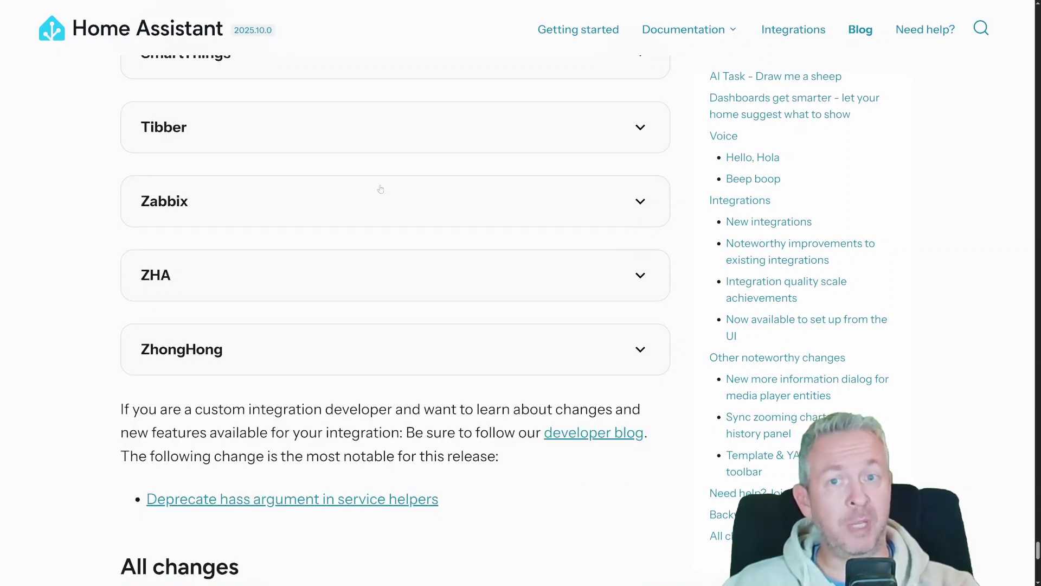